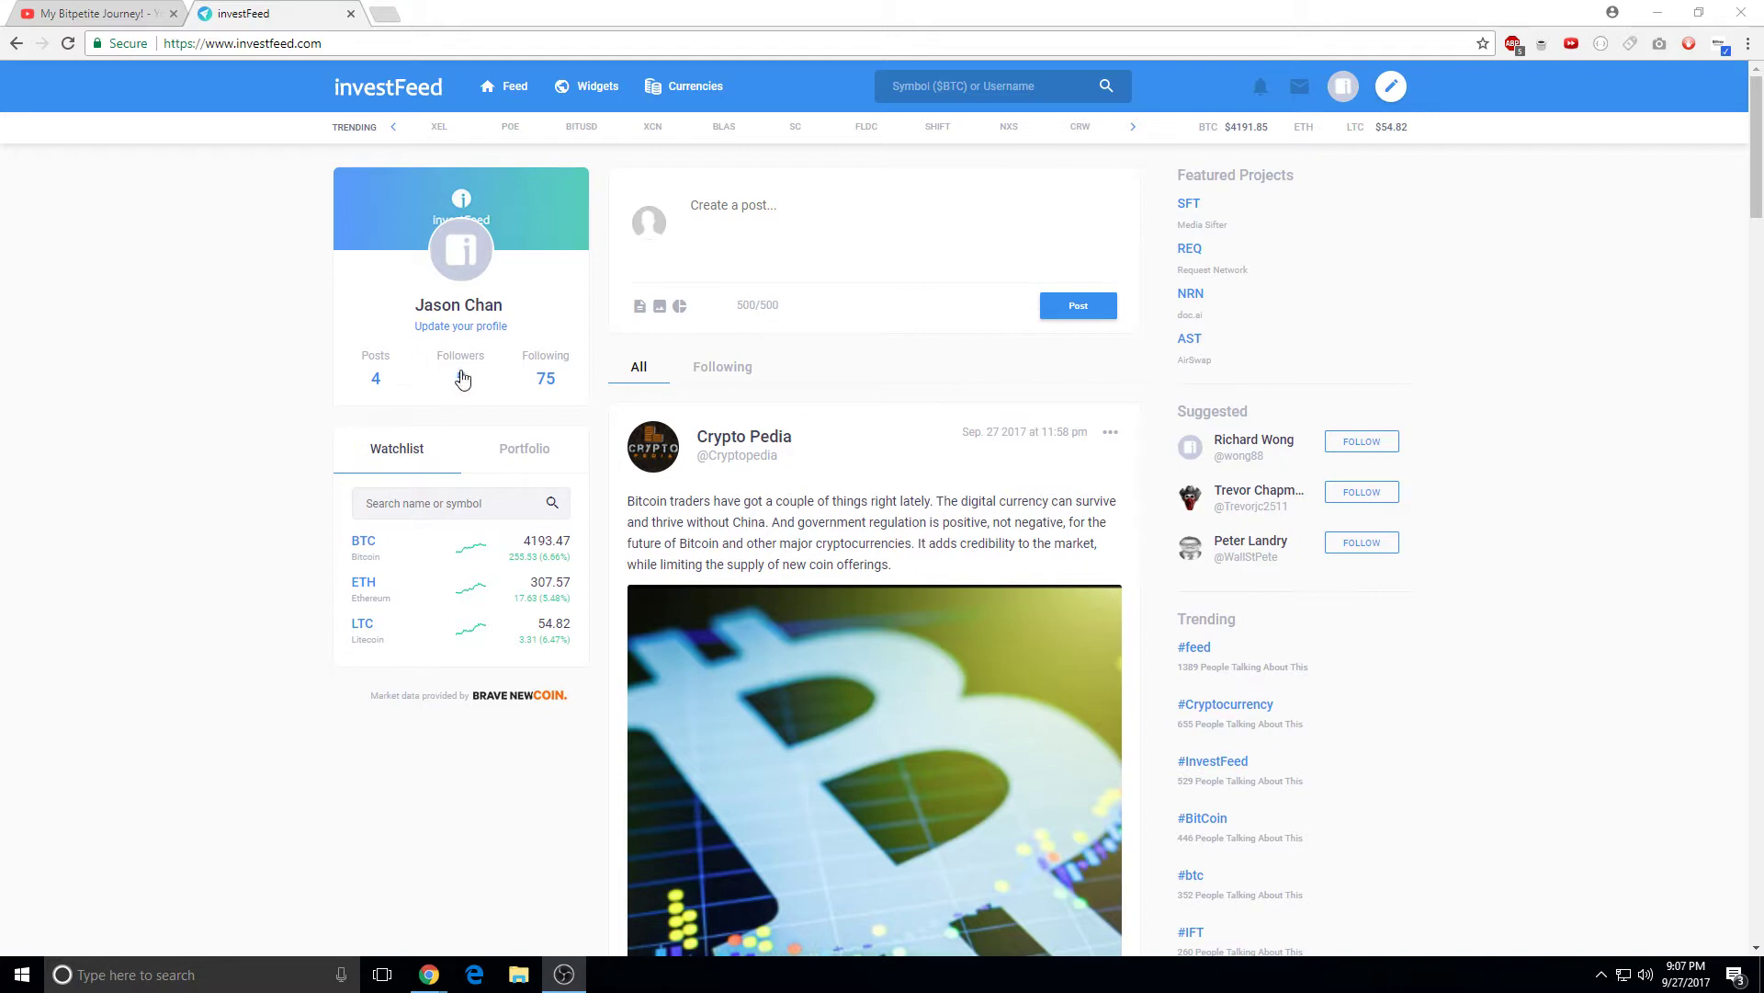
Step: Open the Followers list to reach CRYPTO GIRL's profile and her 'My Bitpetite Journey!' post
click(464, 379)
scroll(793, 469, down, 3)
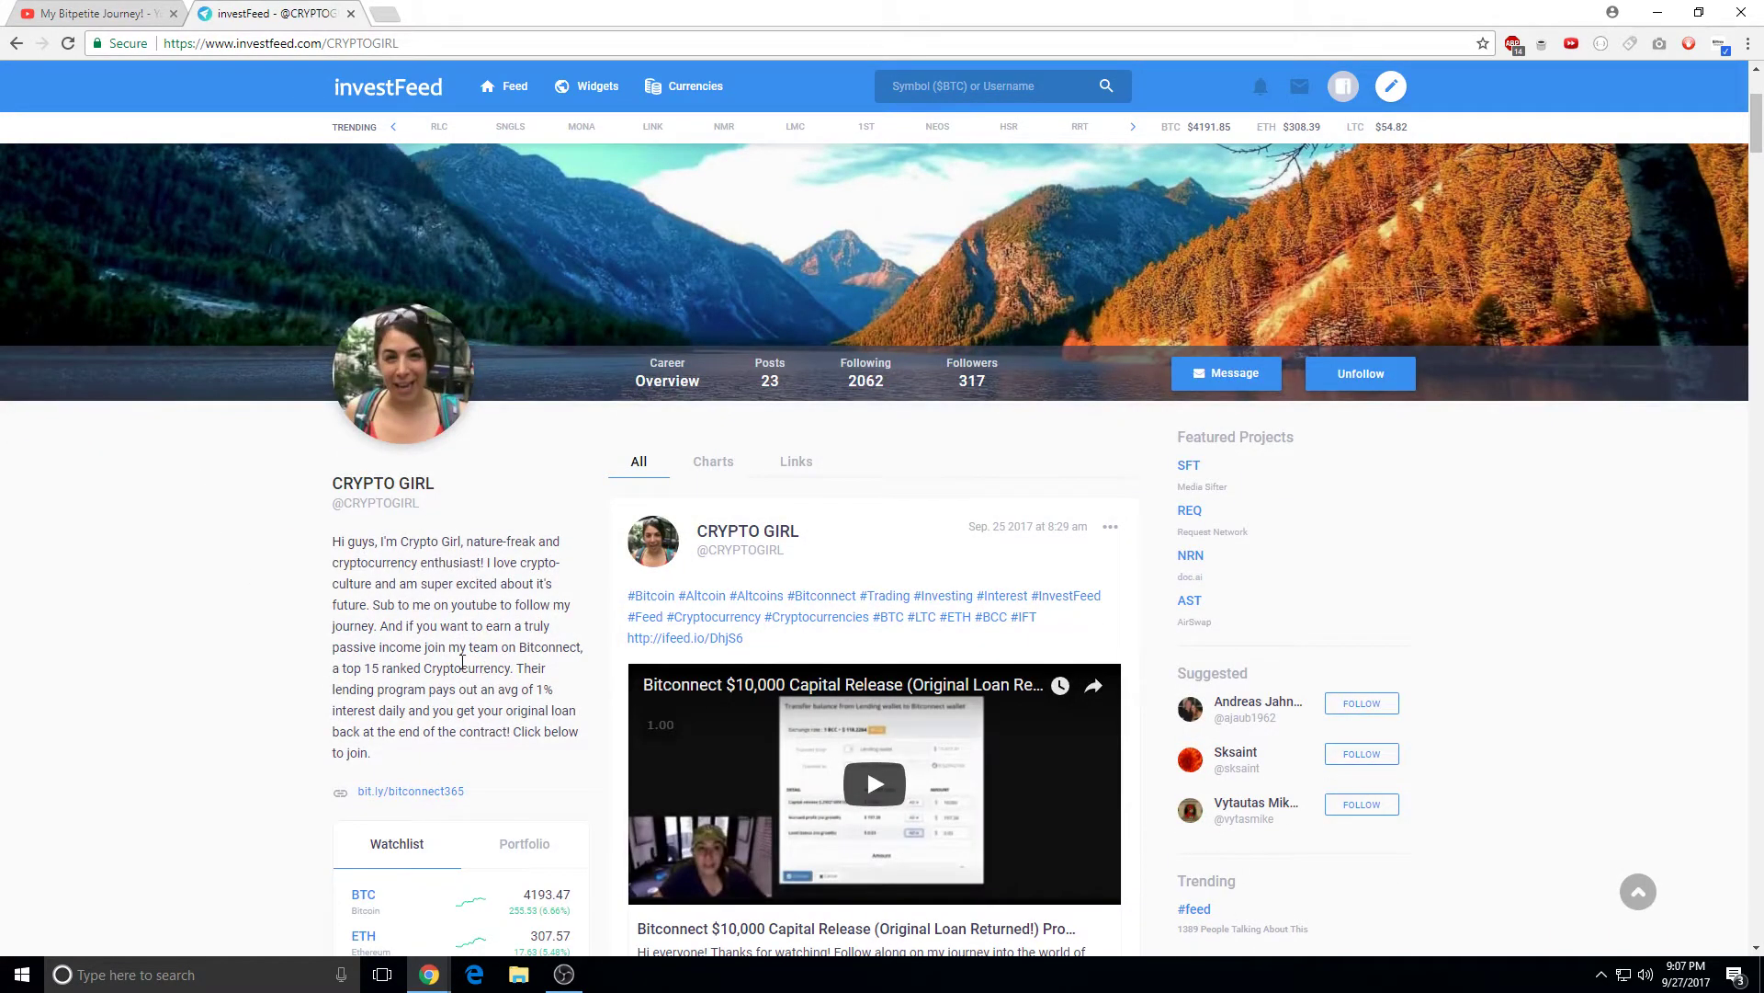
scroll(296, 623, down, 5)
scroll(295, 624, down, 5)
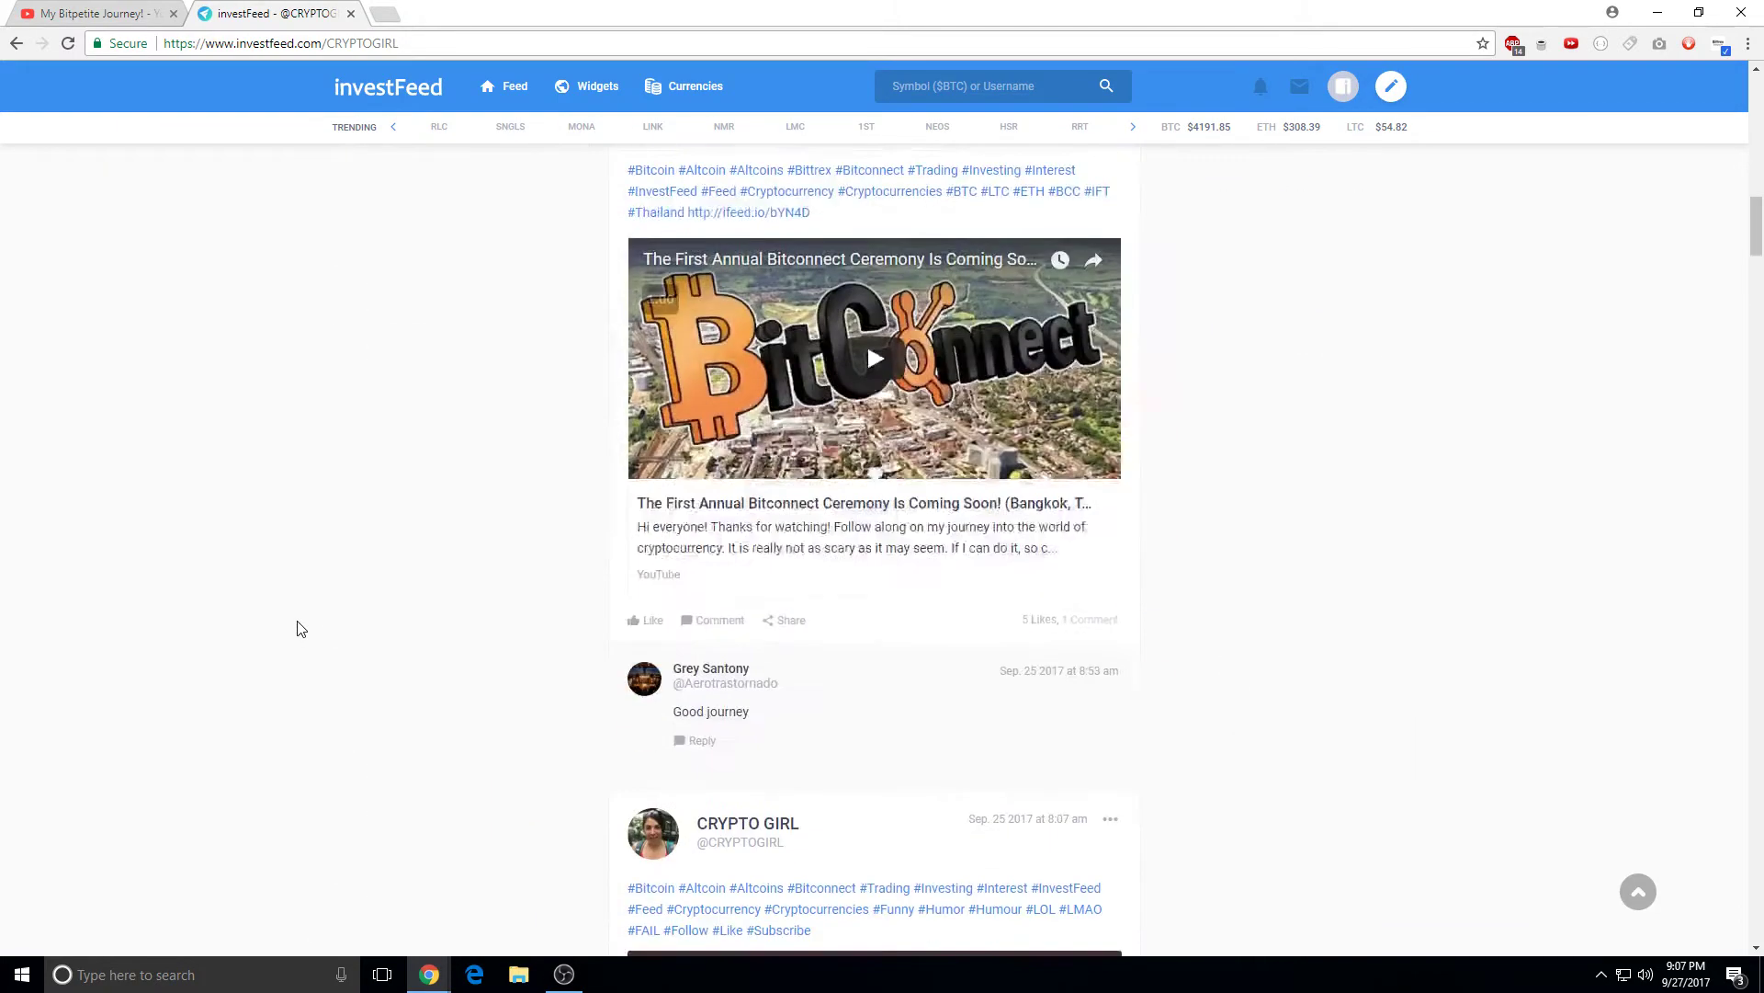
scroll(299, 629, down, 5)
scroll(300, 628, down, 5)
scroll(296, 631, down, 3)
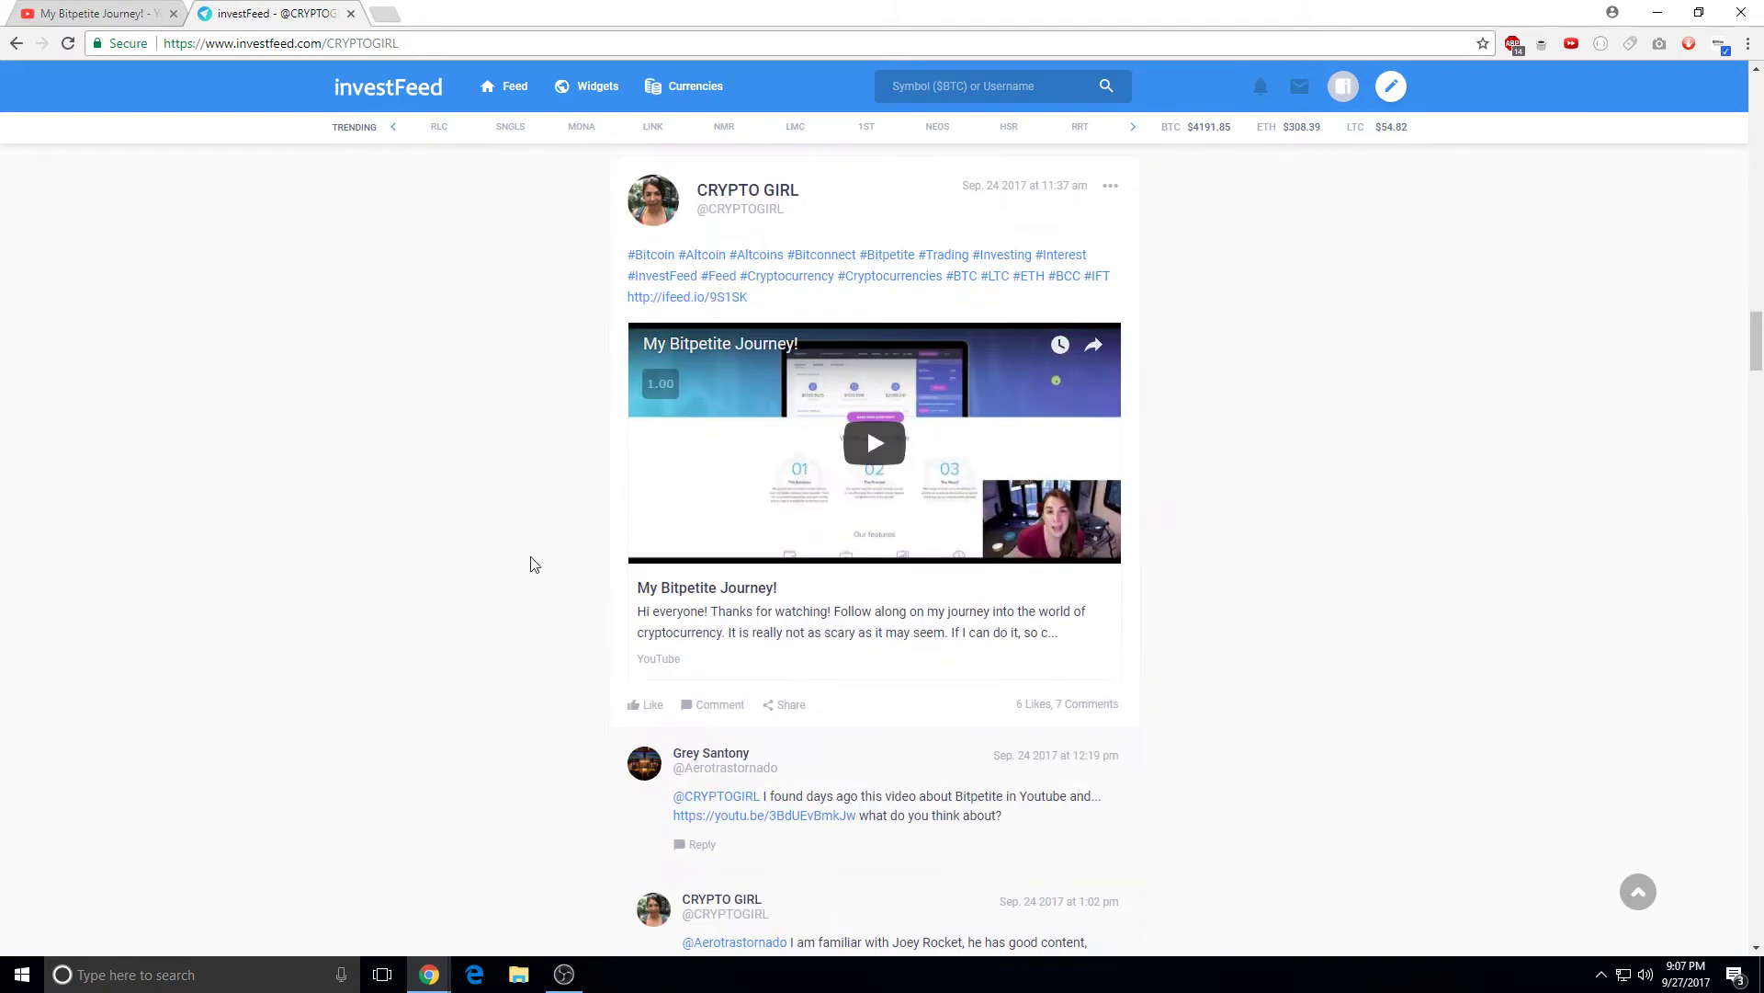
Step: Open 'My Bitpetite Journey!' on YouTube, pause it and jump to 4:16
click(741, 356)
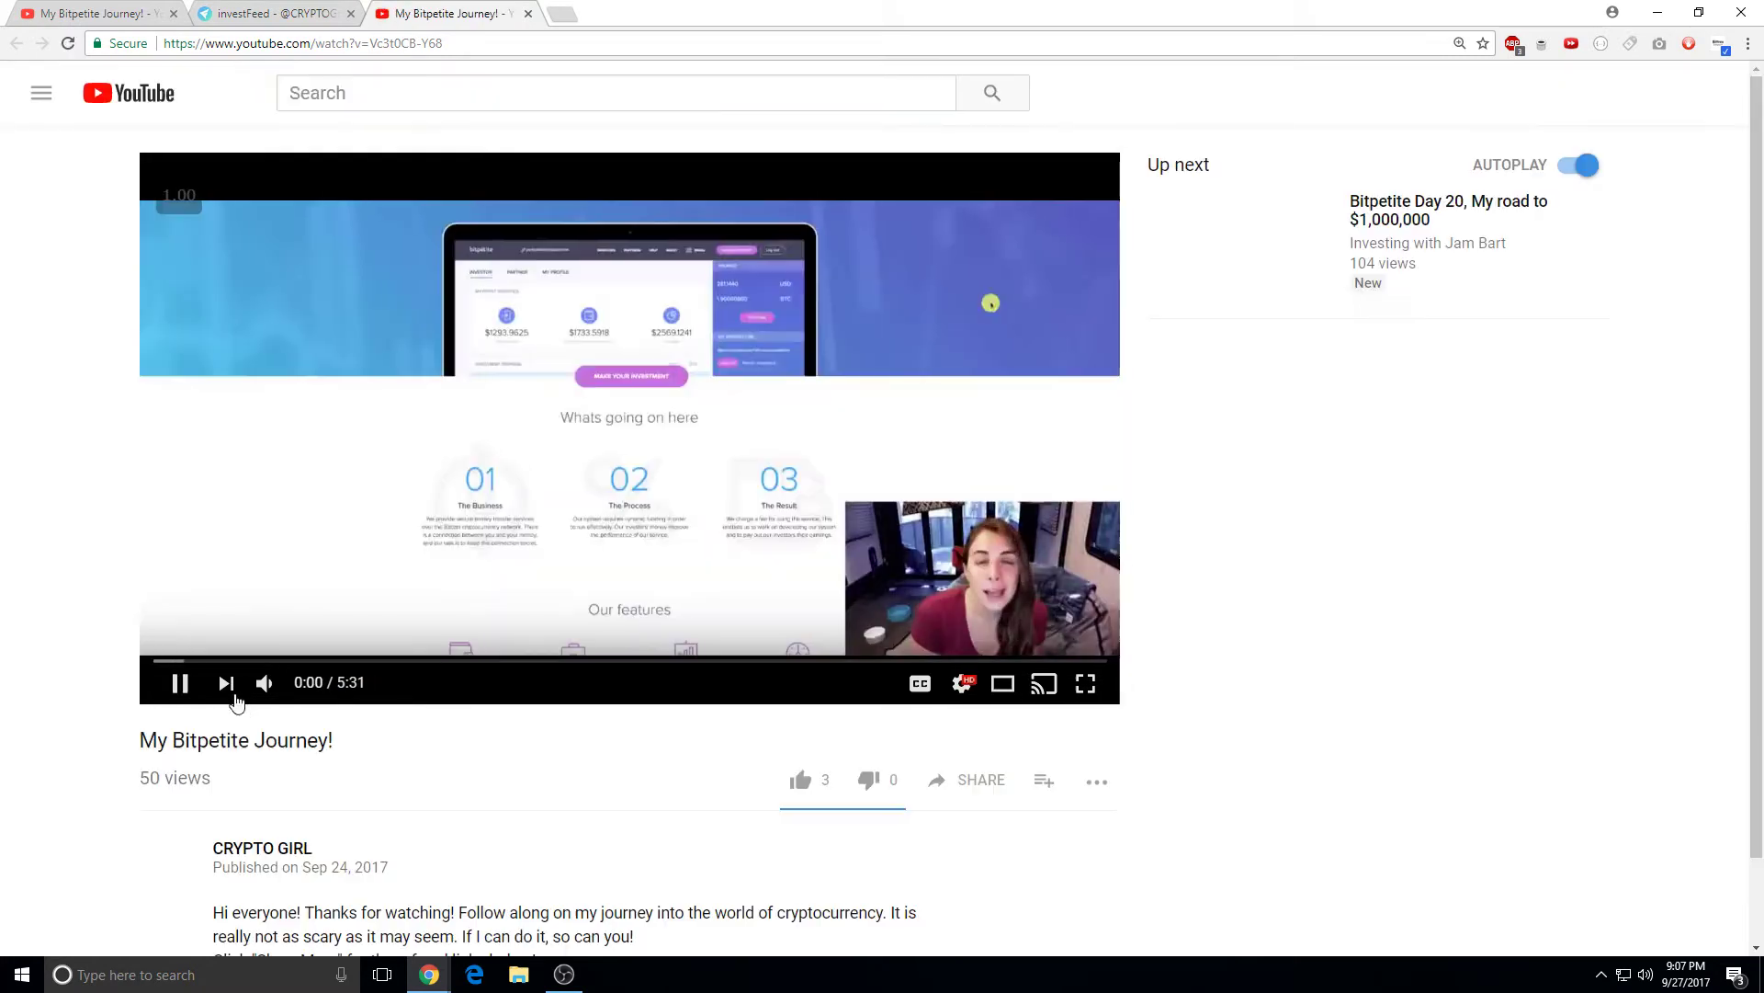
click(179, 683)
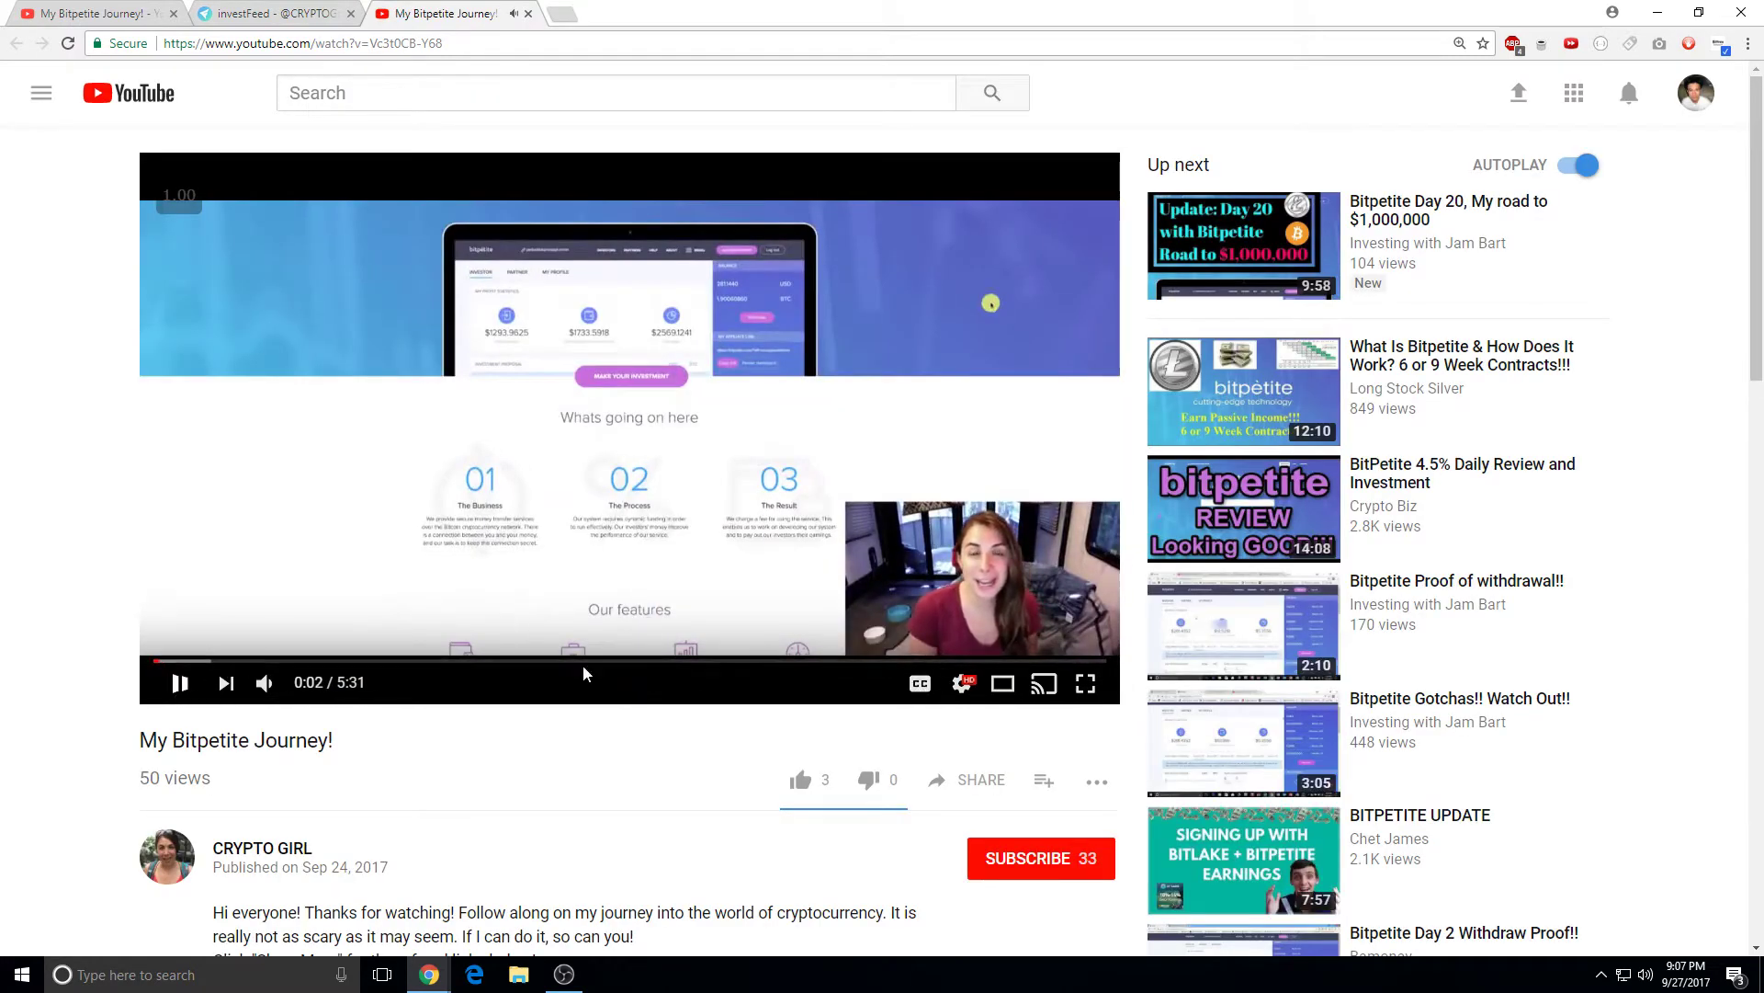
click(893, 661)
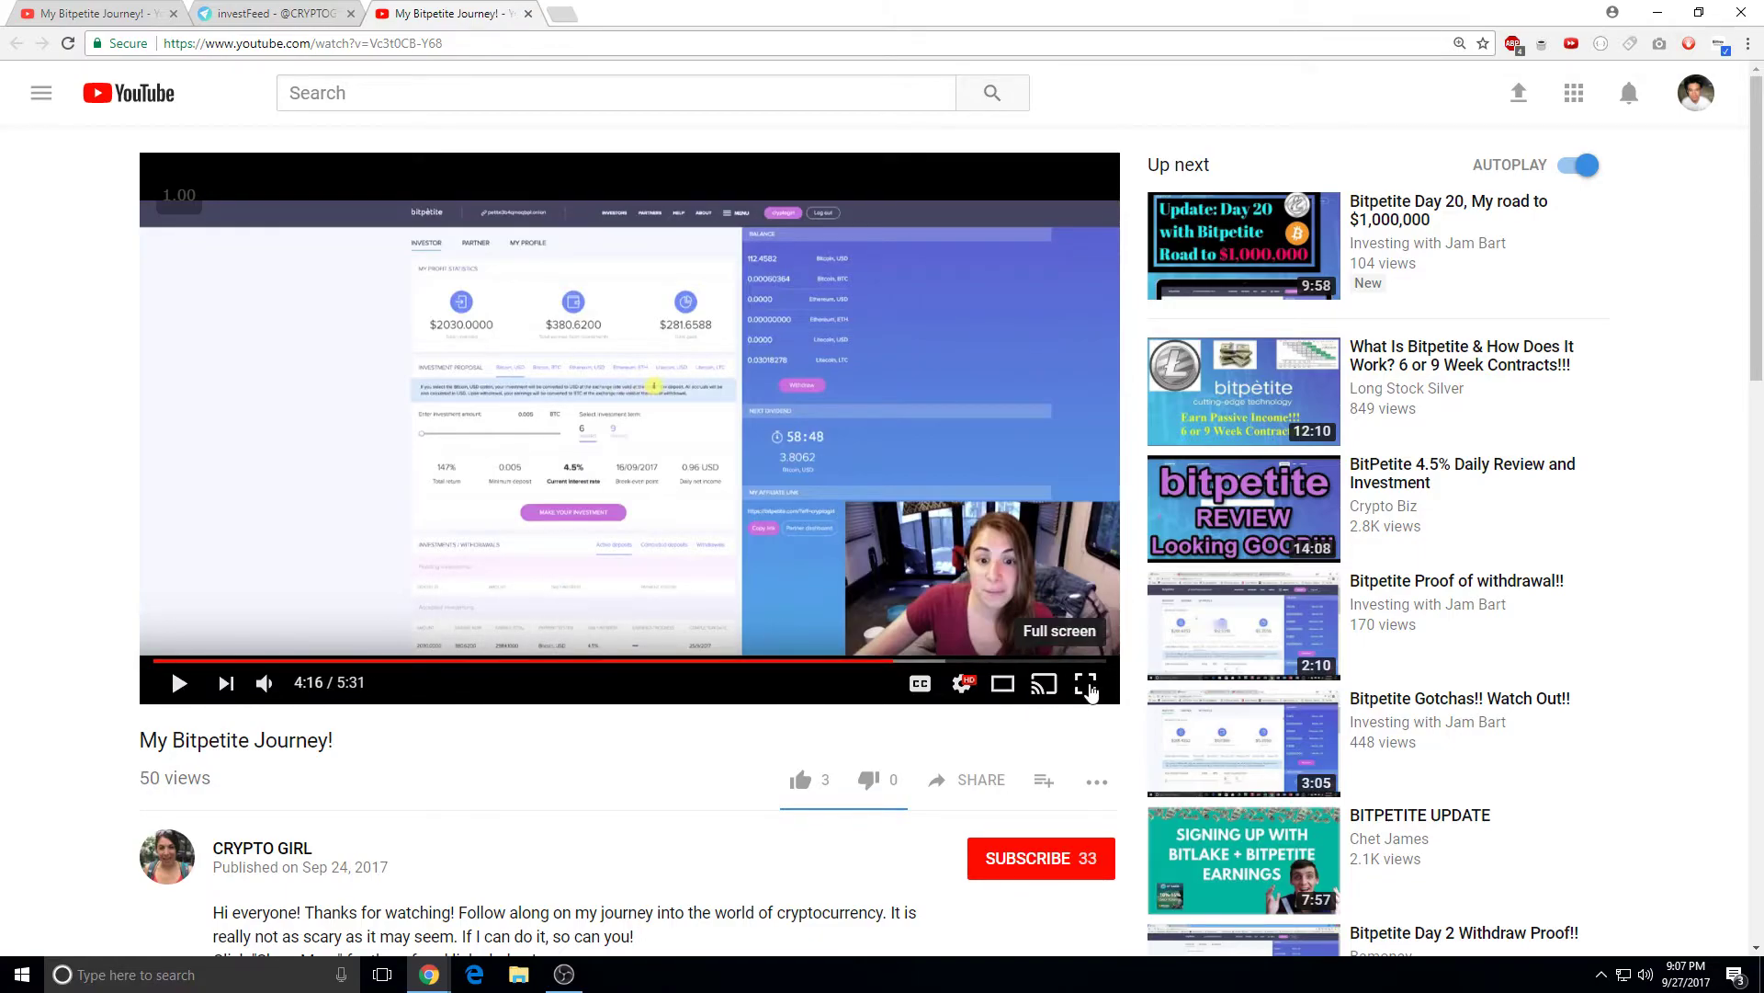
Step: Show the paused video full screen, check its quality settings, then exit full screen
click(1084, 683)
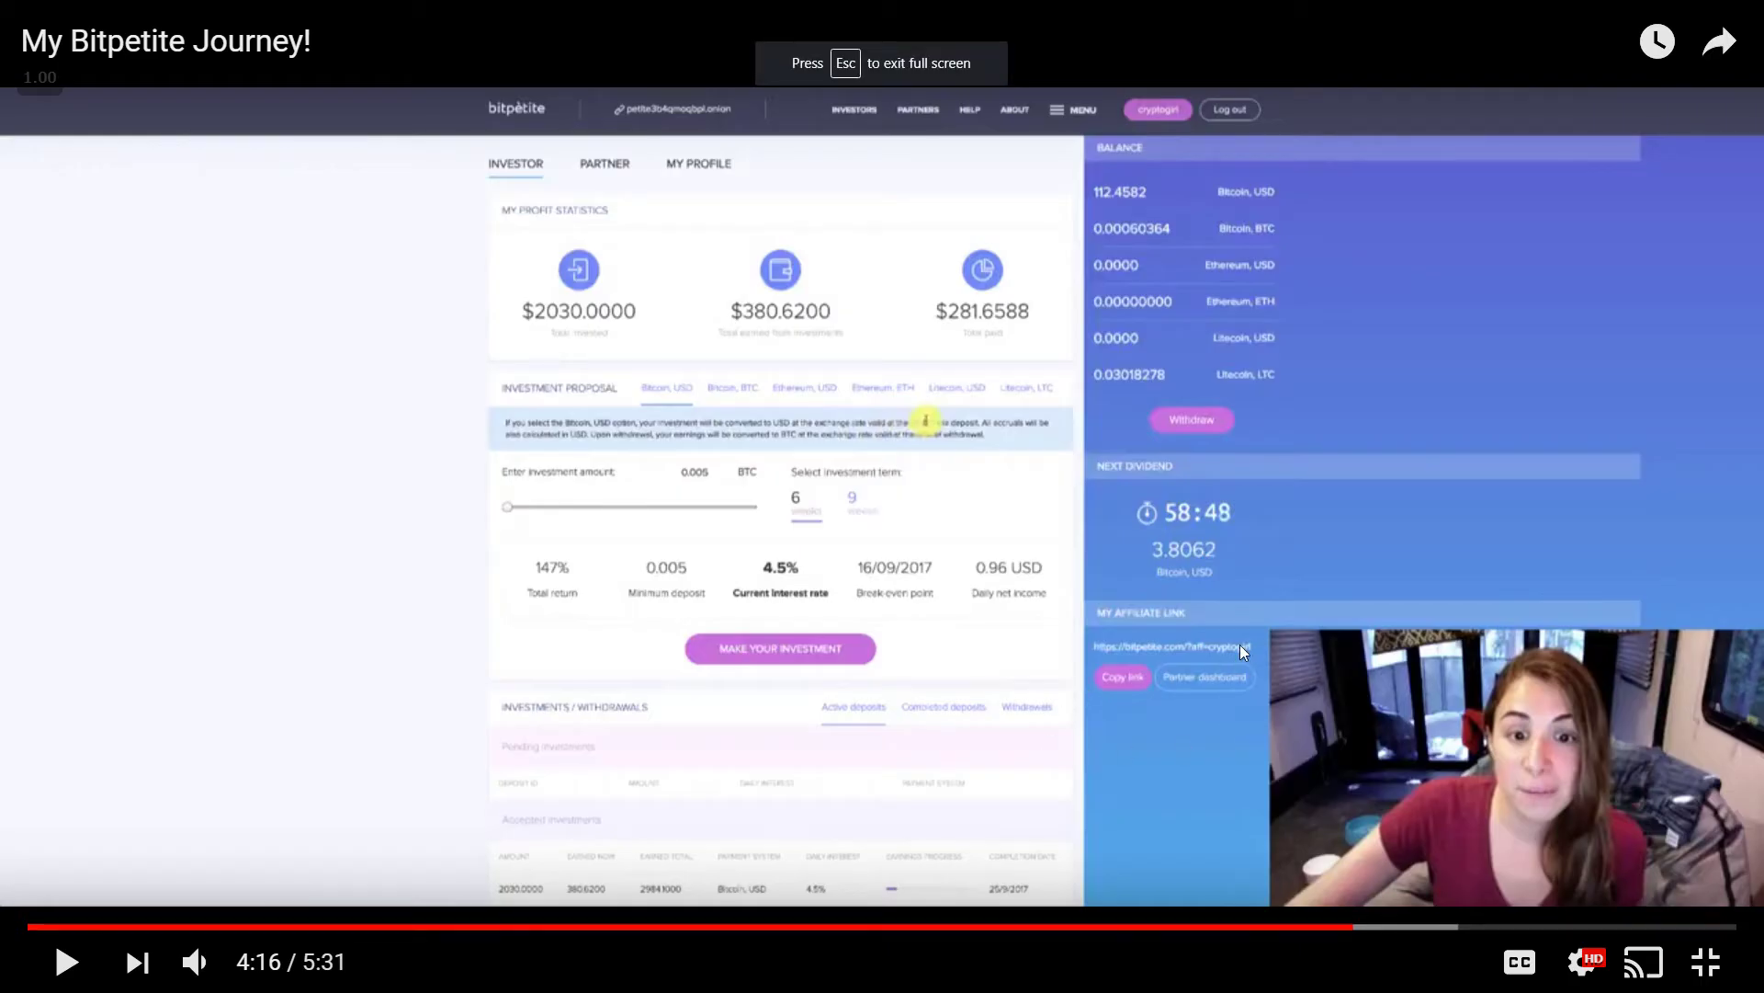
click(1583, 961)
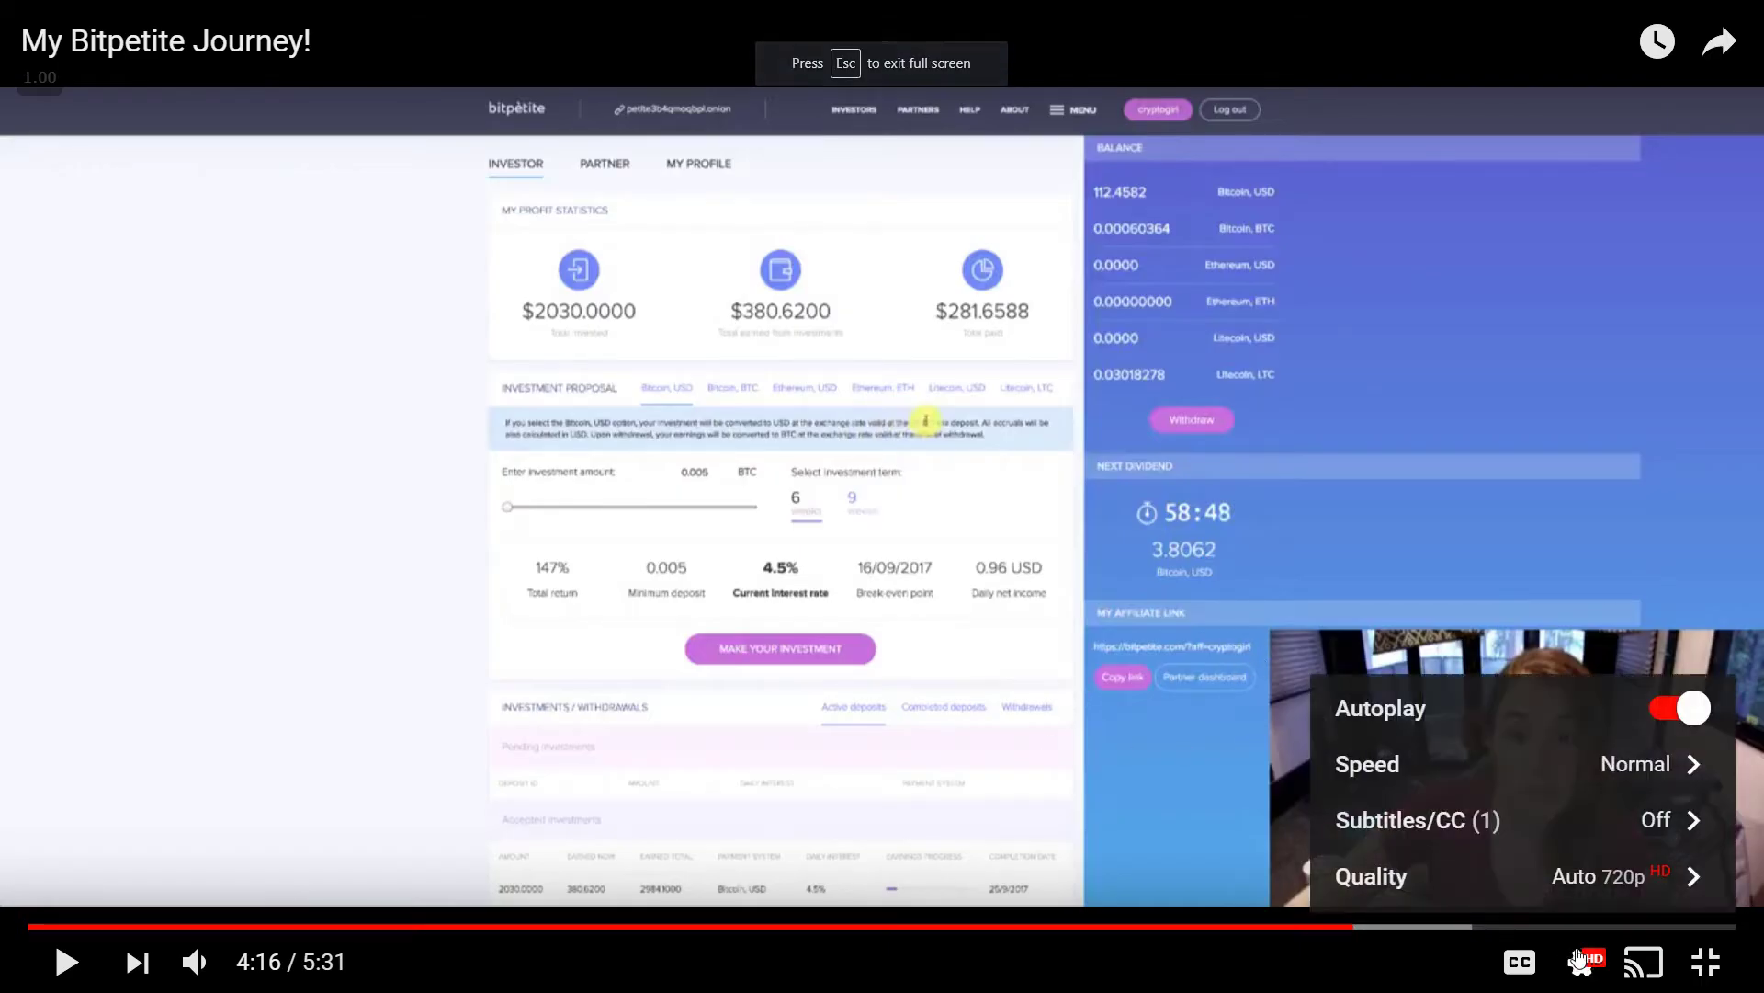
click(1593, 896)
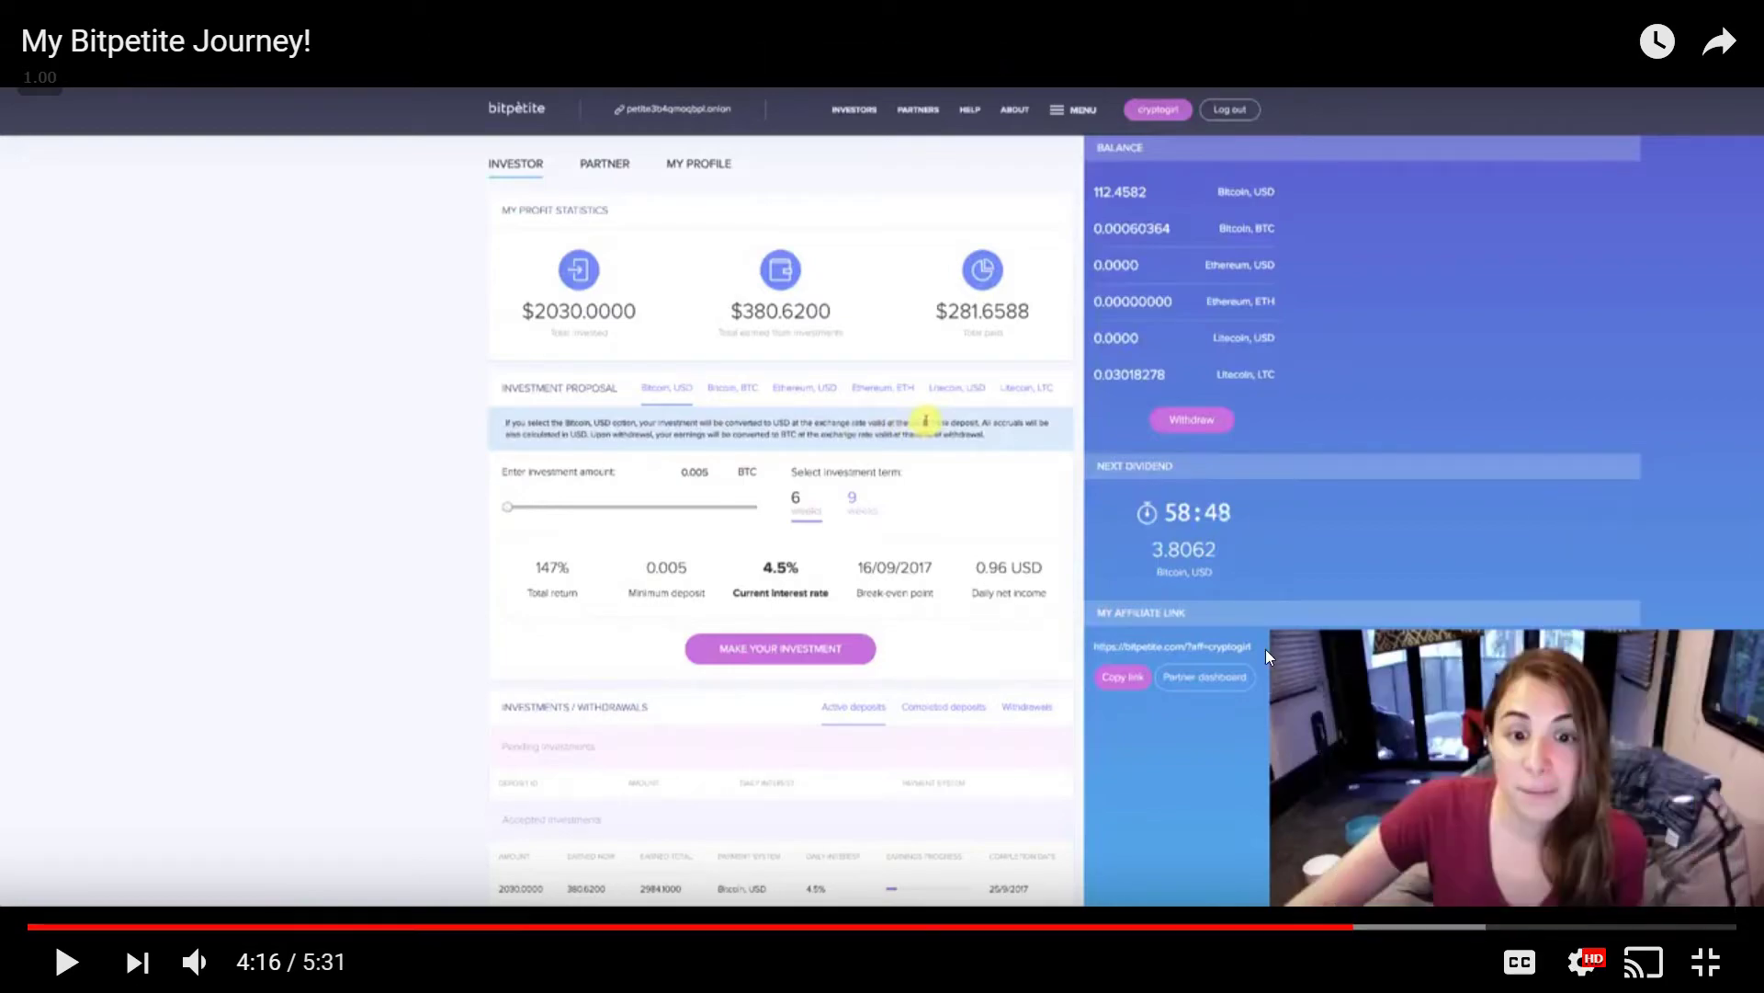
key(Escape)
scroll(71, 618, down, 4)
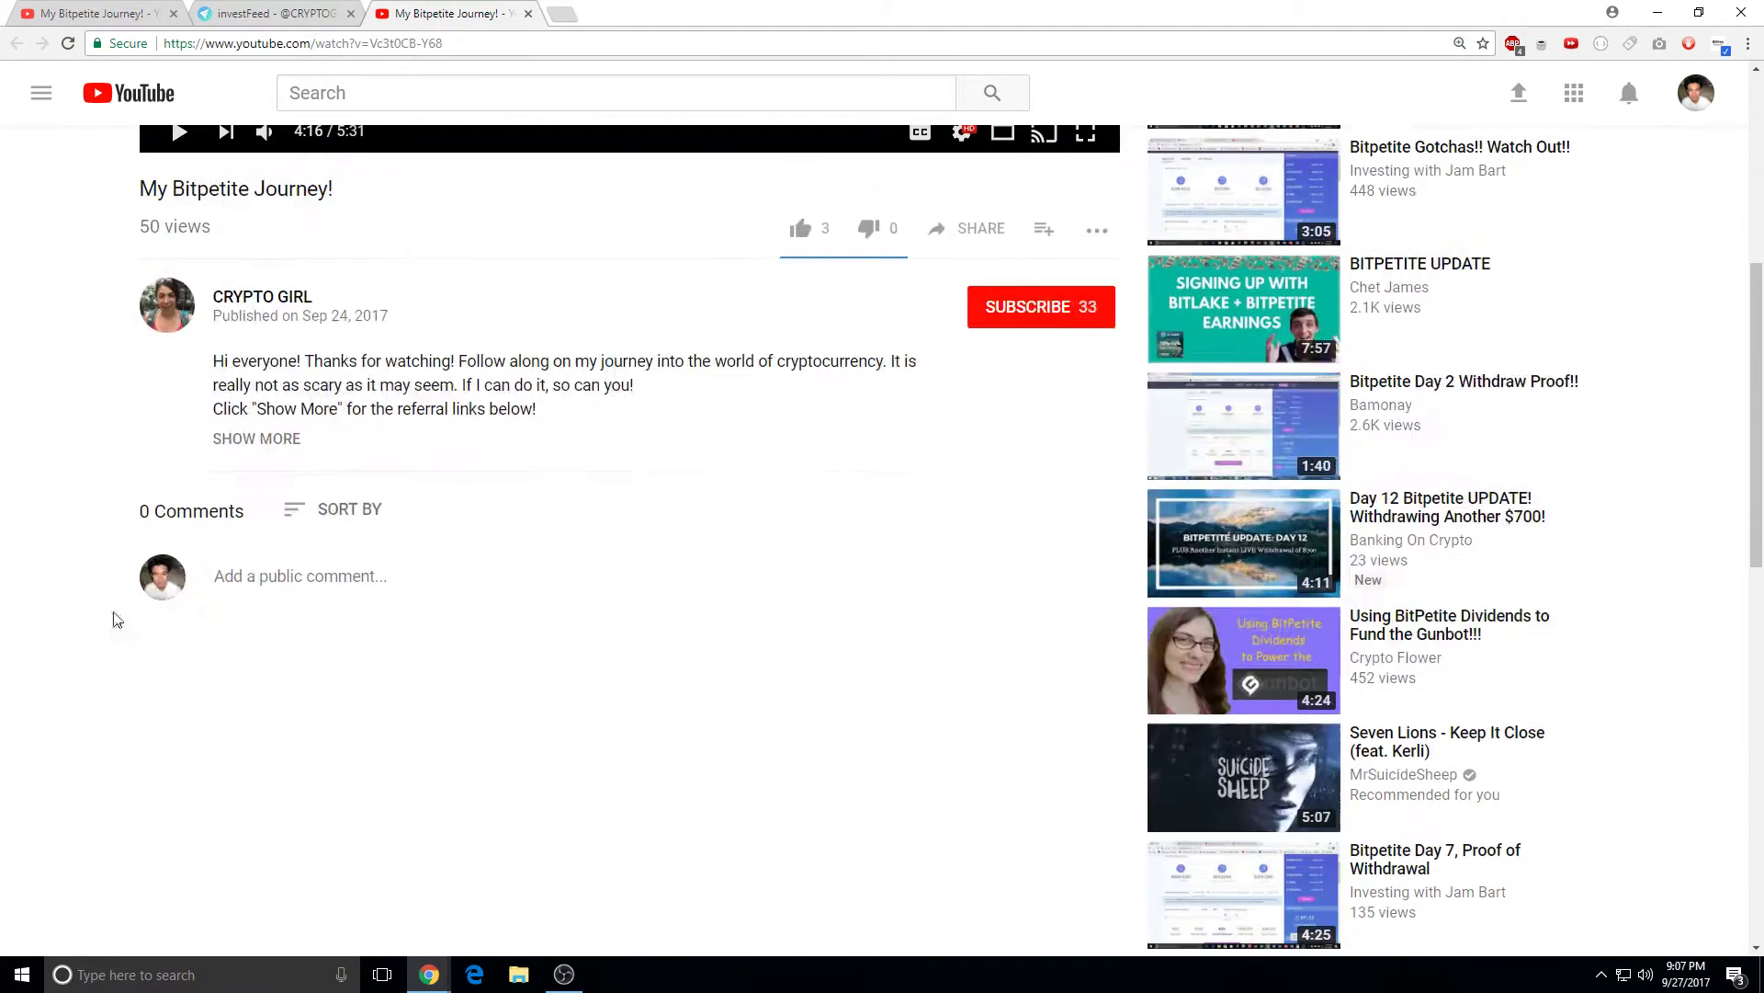
Step: Expand the description with SHOW MORE to reveal the Bitpetite affiliate link
click(295, 445)
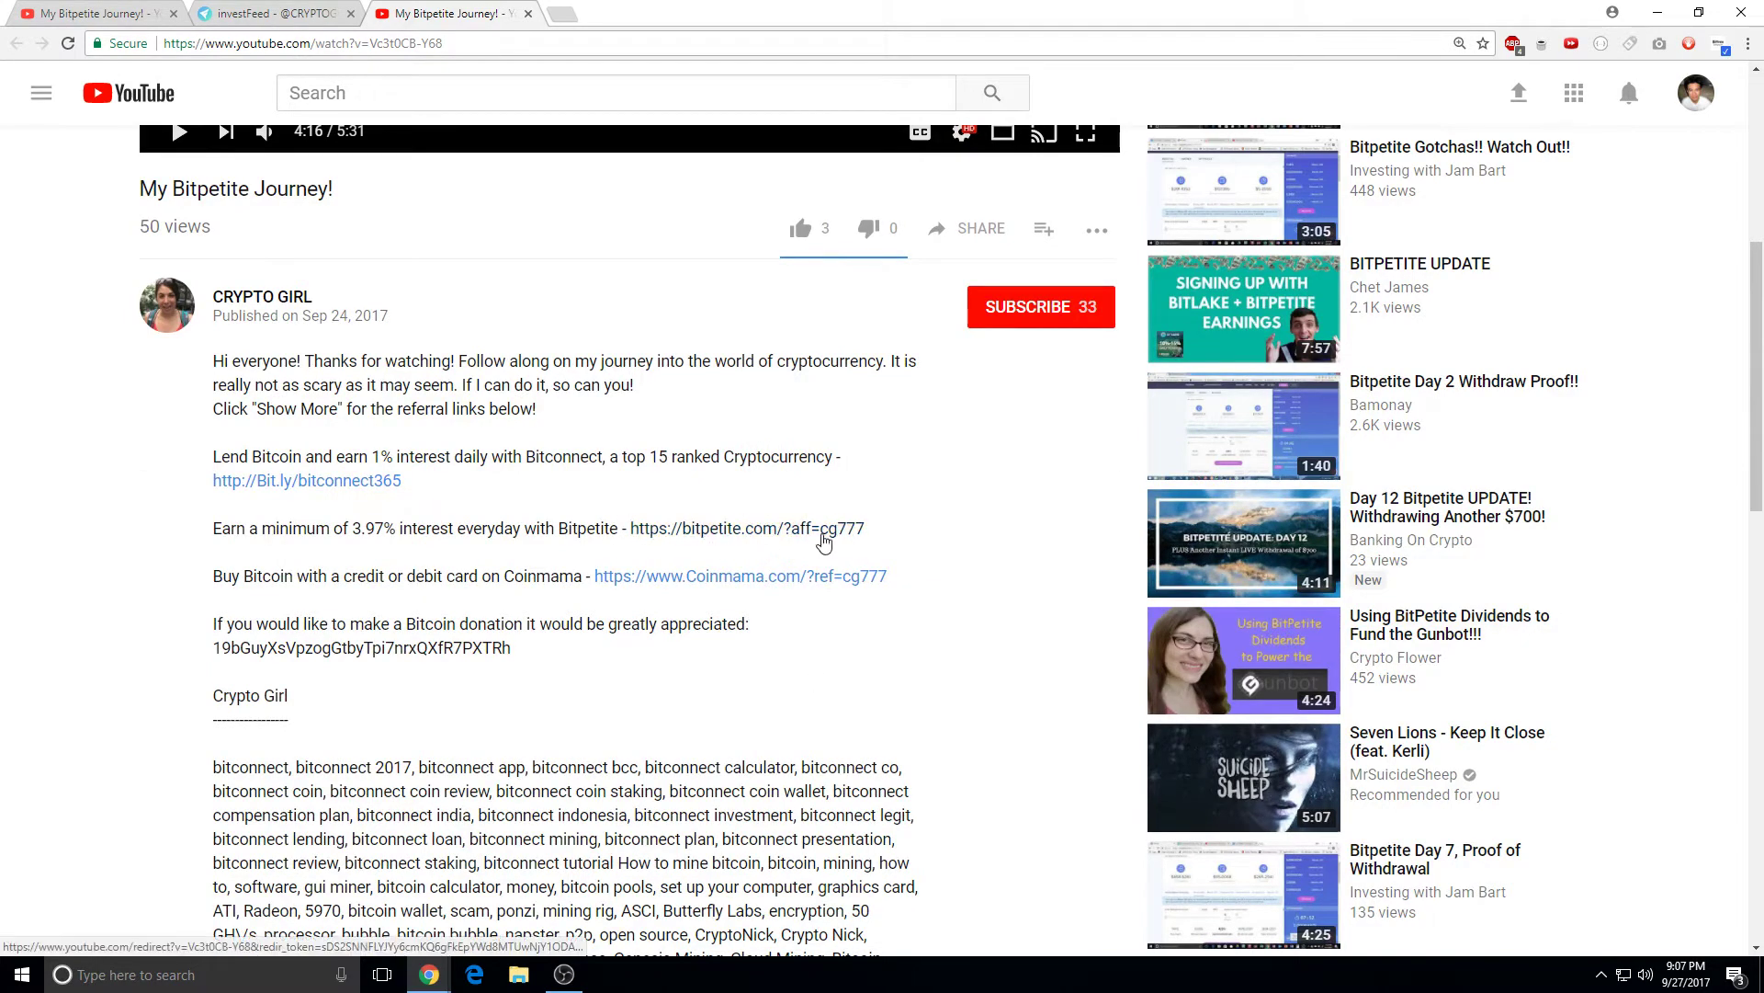
scroll(938, 593, up, 2)
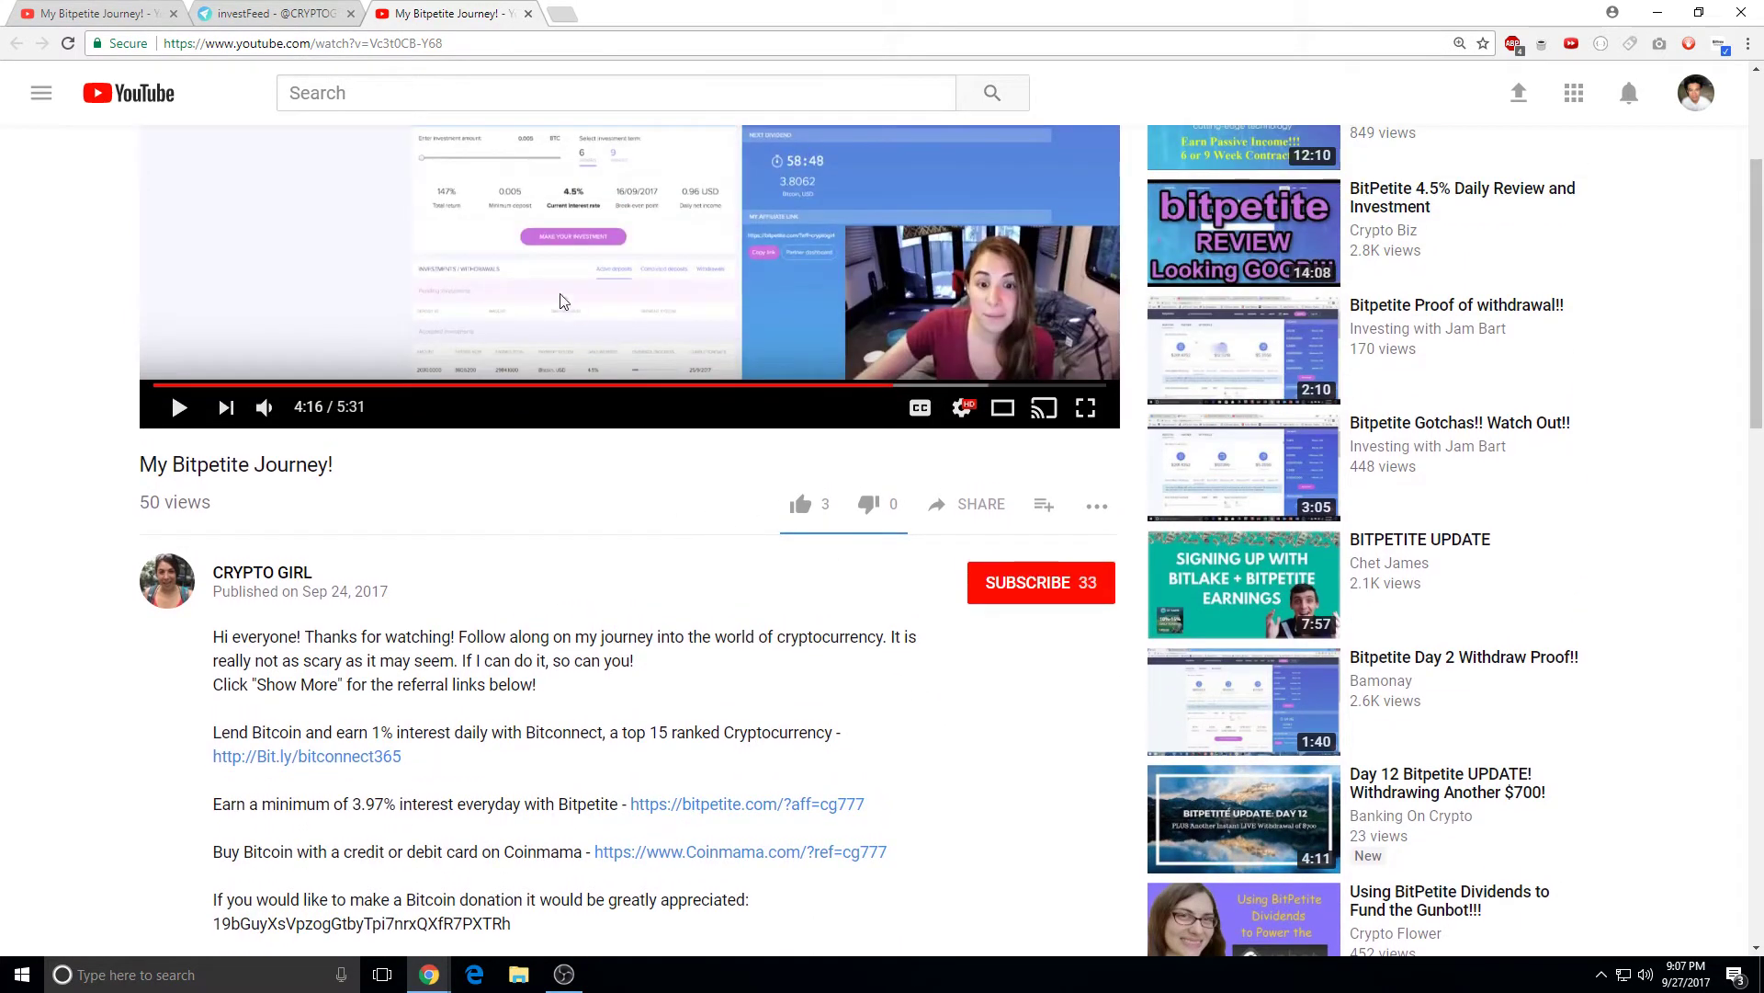
Step: Close both YouTube video tabs, leaving only CRYPTO GIRL's investFeed profile
click(528, 14)
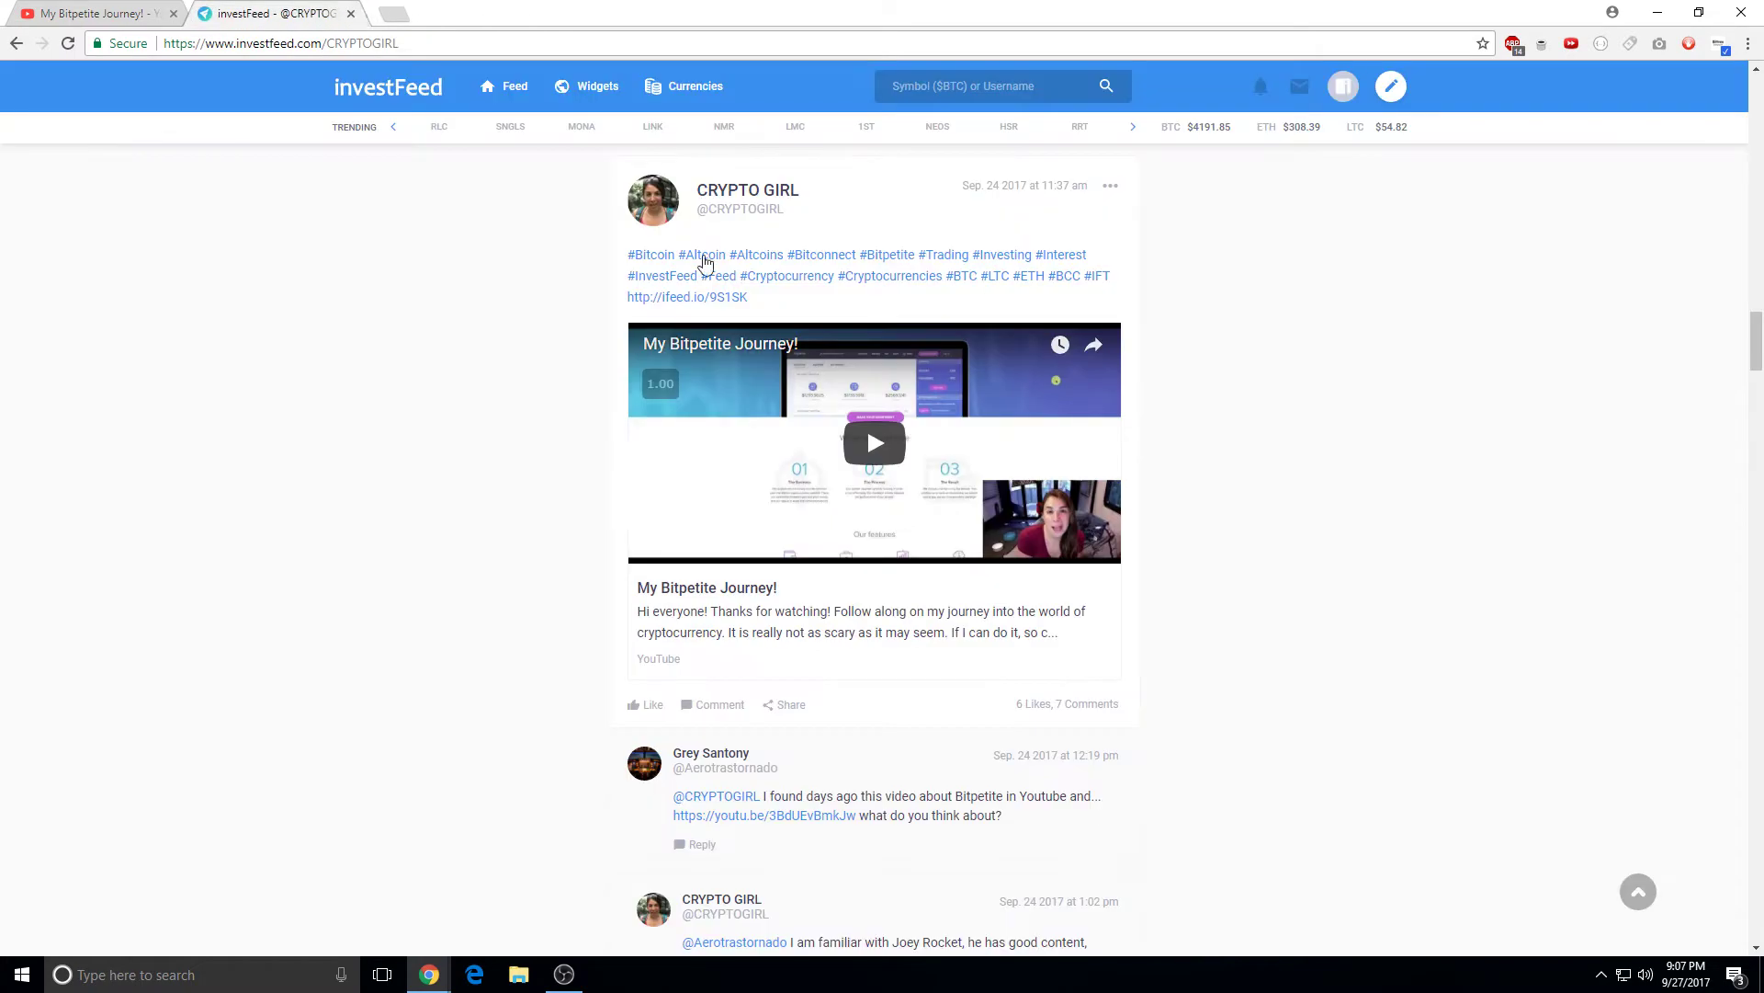
scroll(527, 390, up, 5)
scroll(527, 383, up, 5)
scroll(528, 382, up, 3)
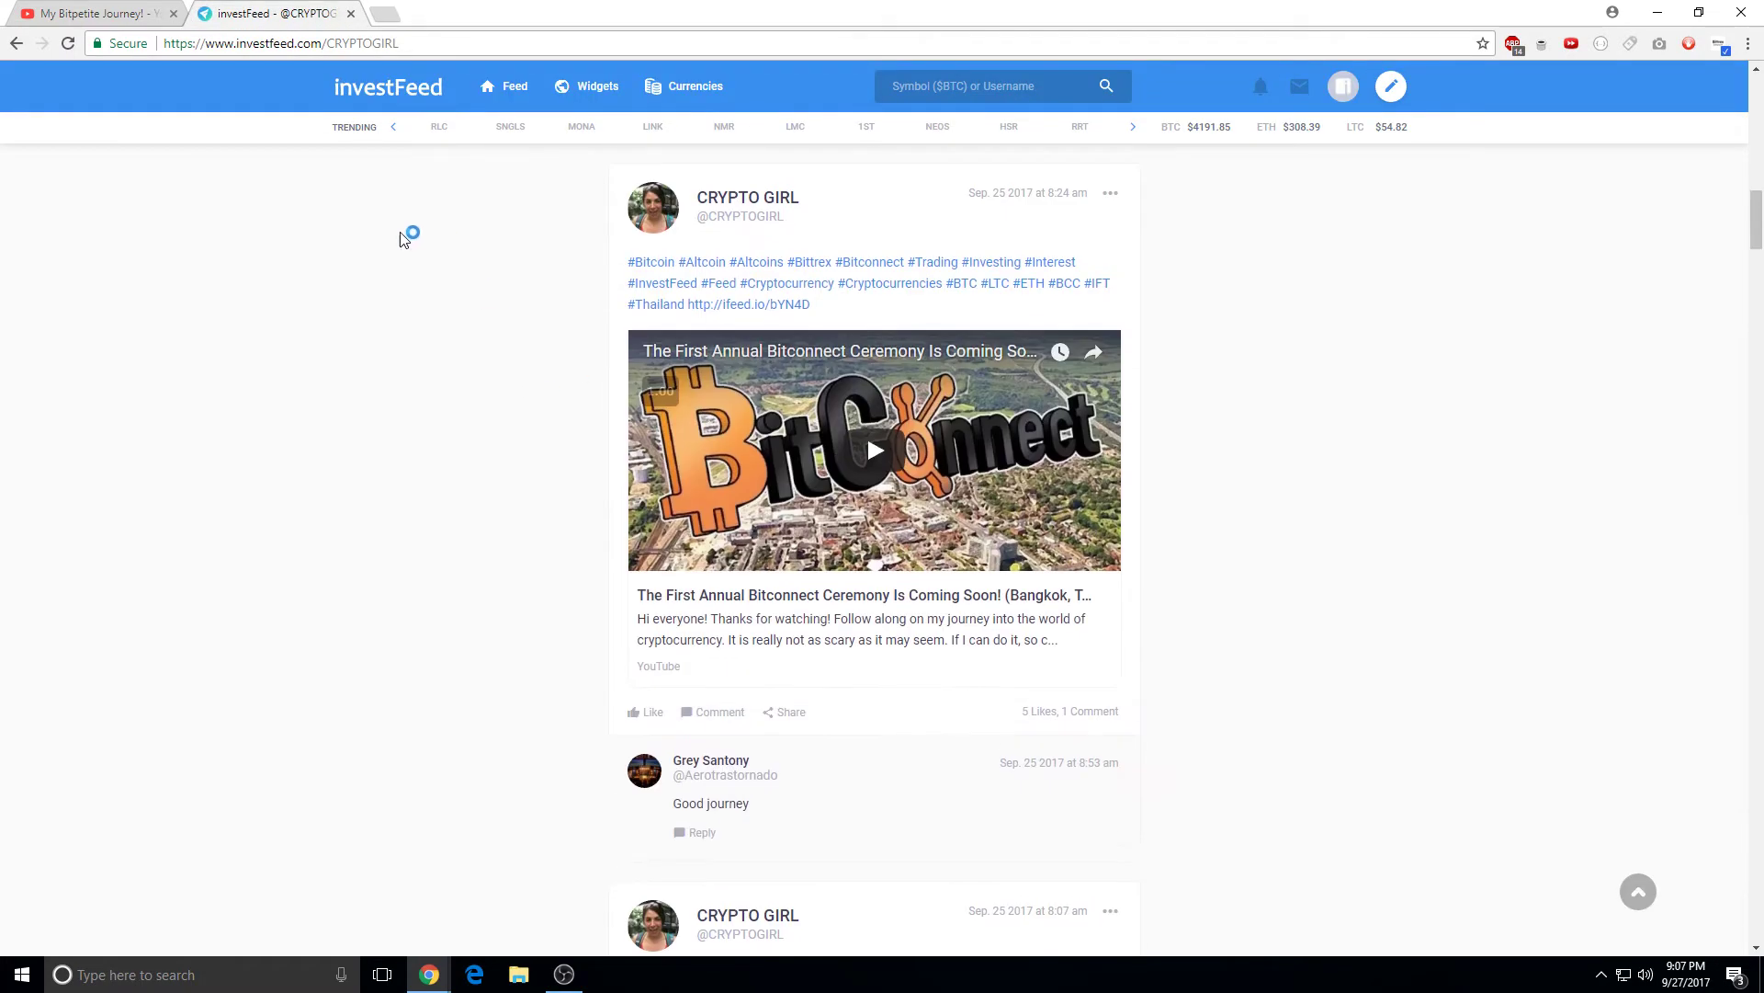
scroll(488, 410, up, 5)
scroll(519, 441, up, 7)
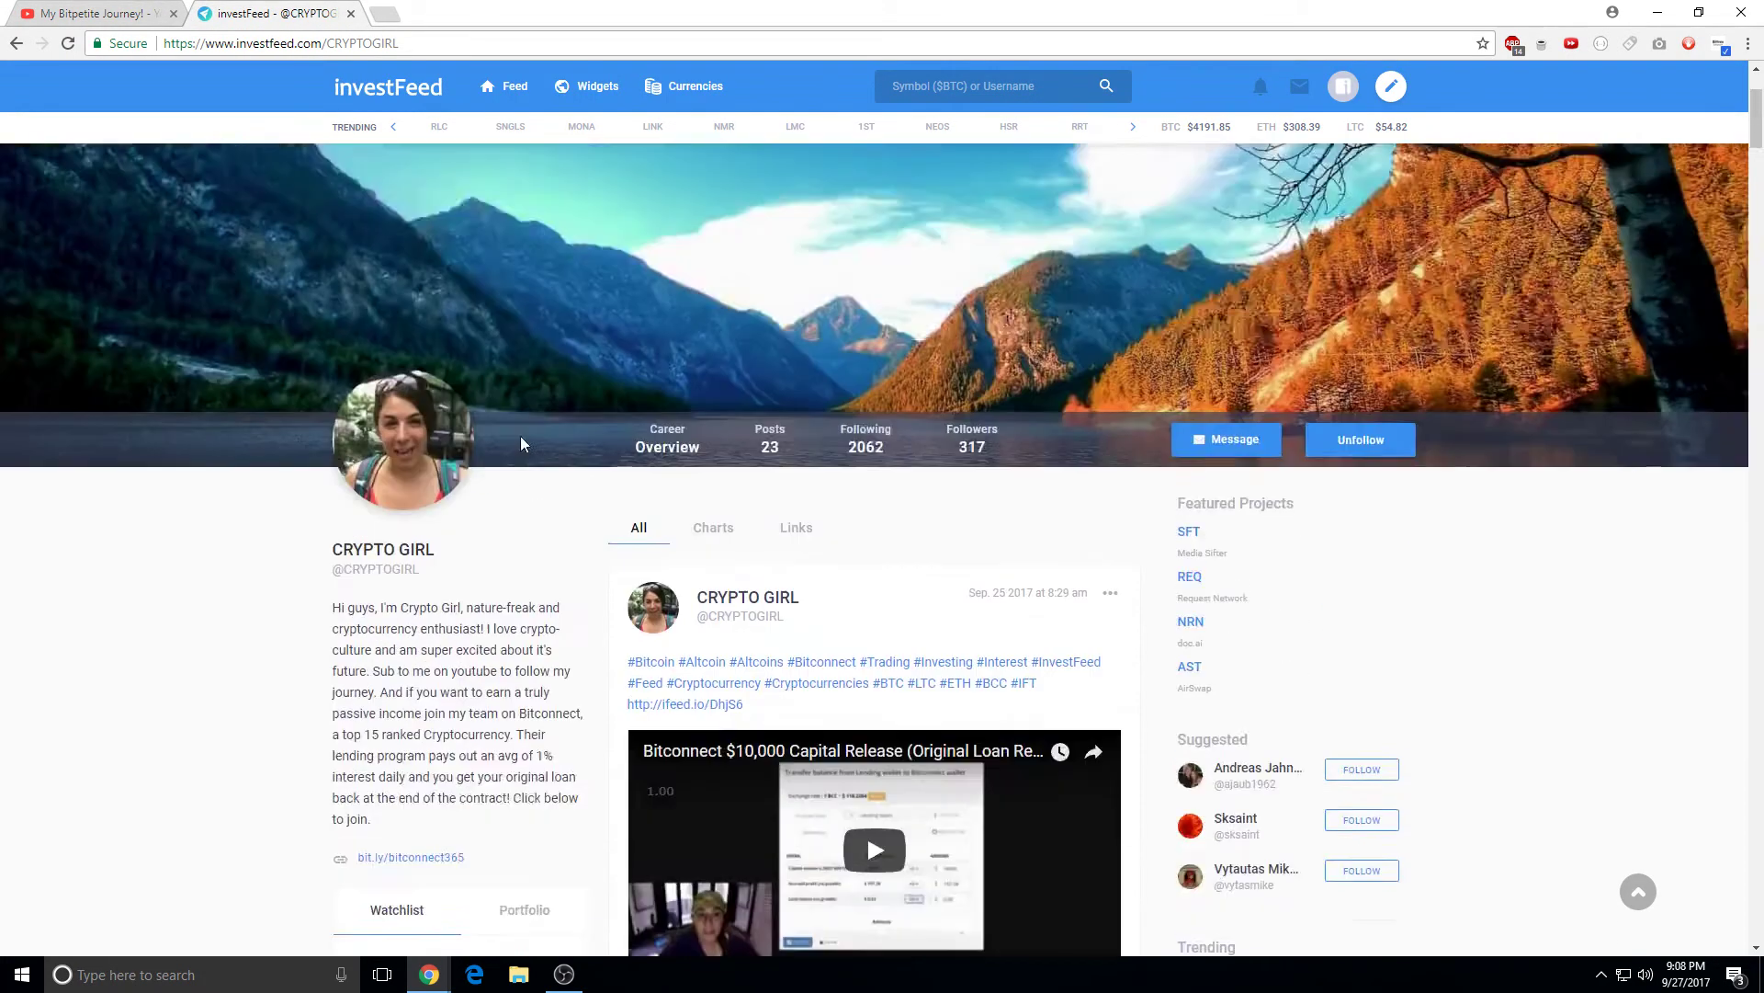
scroll(445, 522, down, 3)
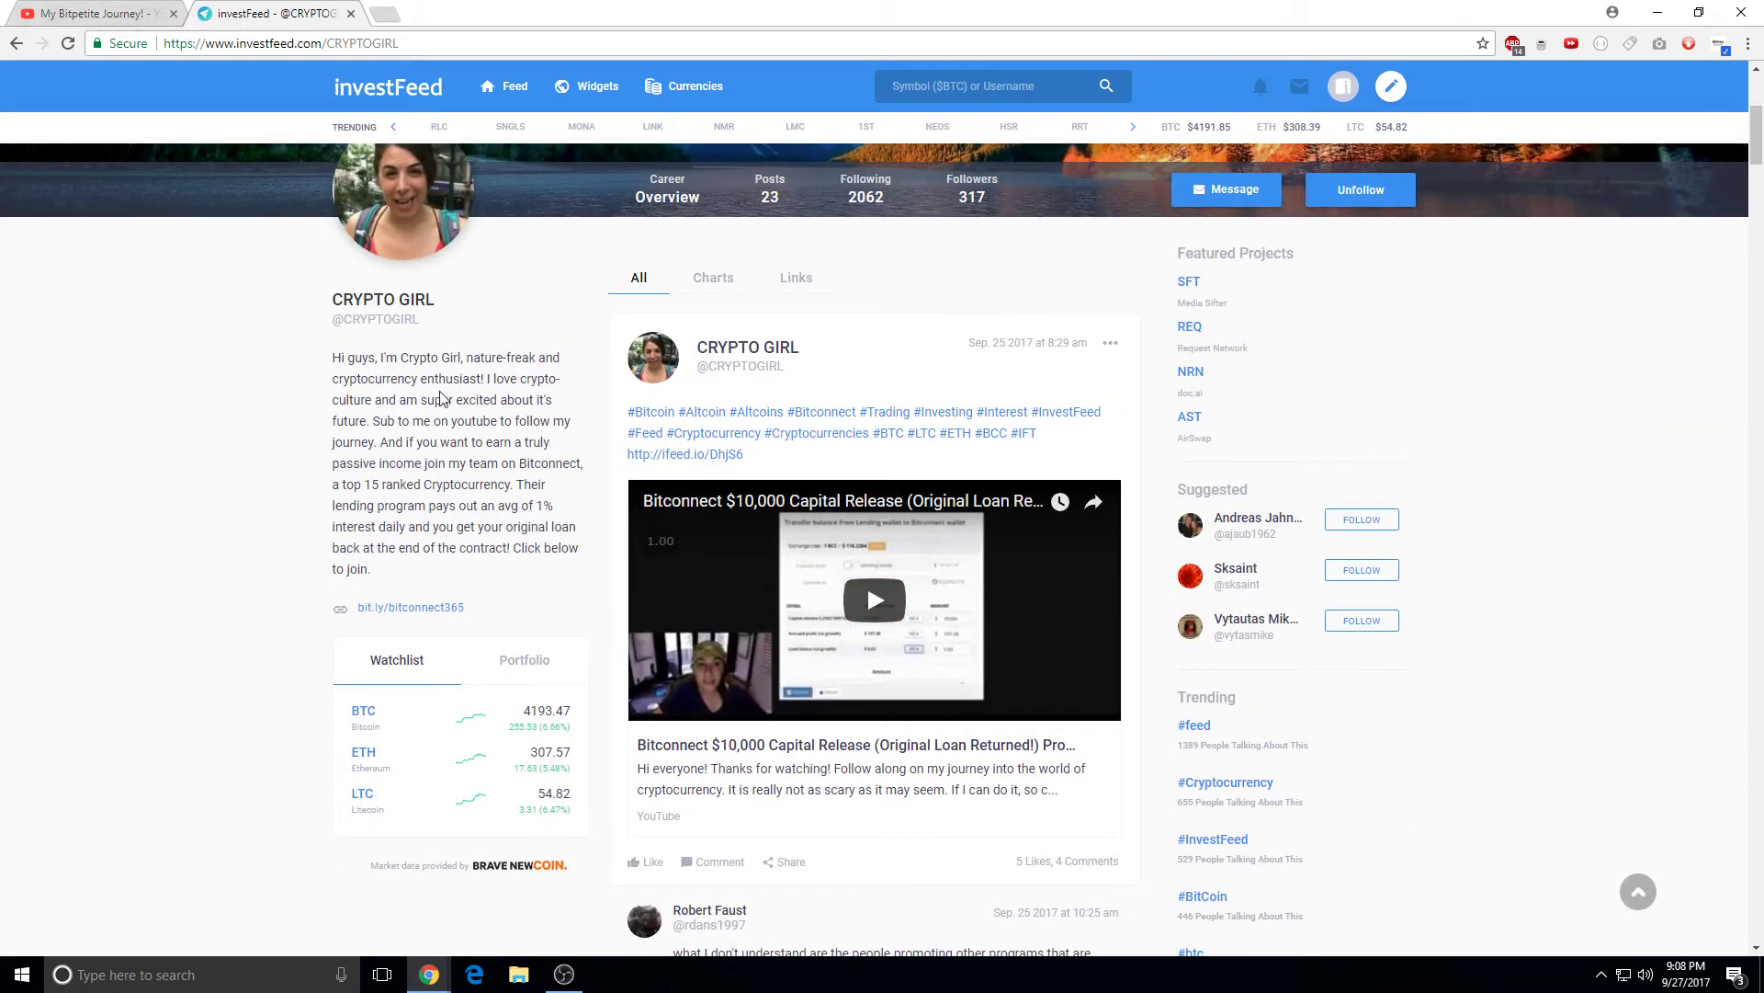
click(131, 13)
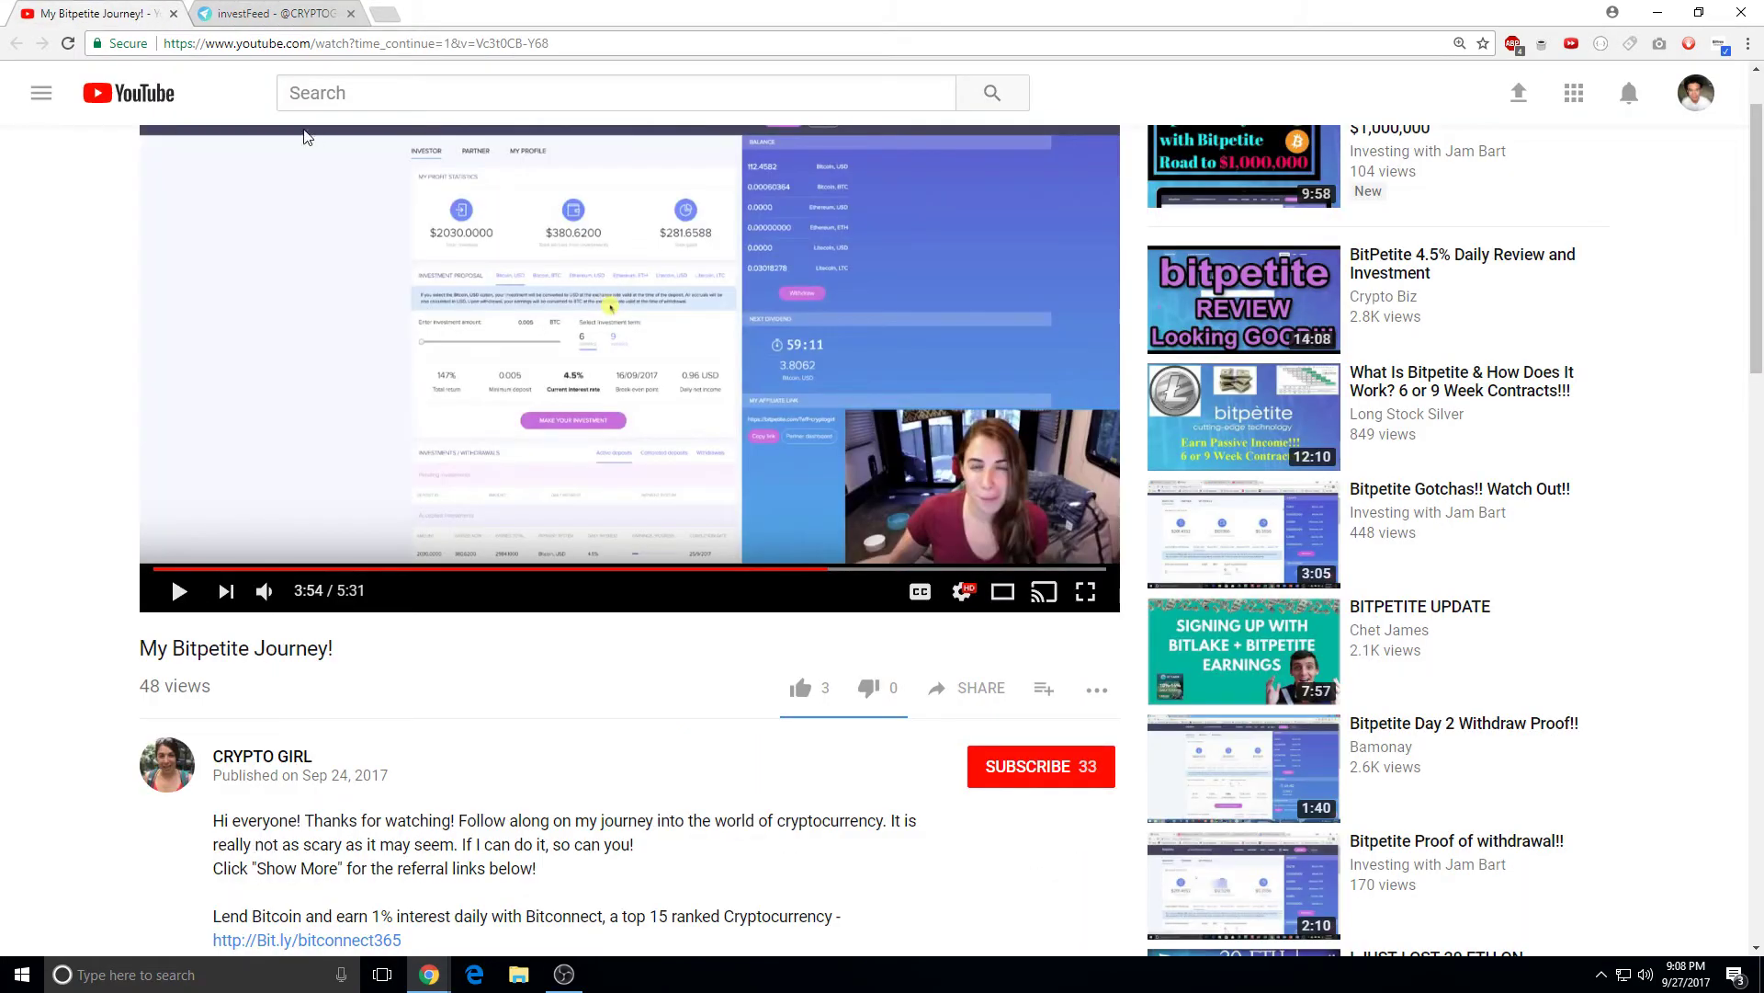
click(203, 17)
click(153, 15)
scroll(1623, 550, up, 4)
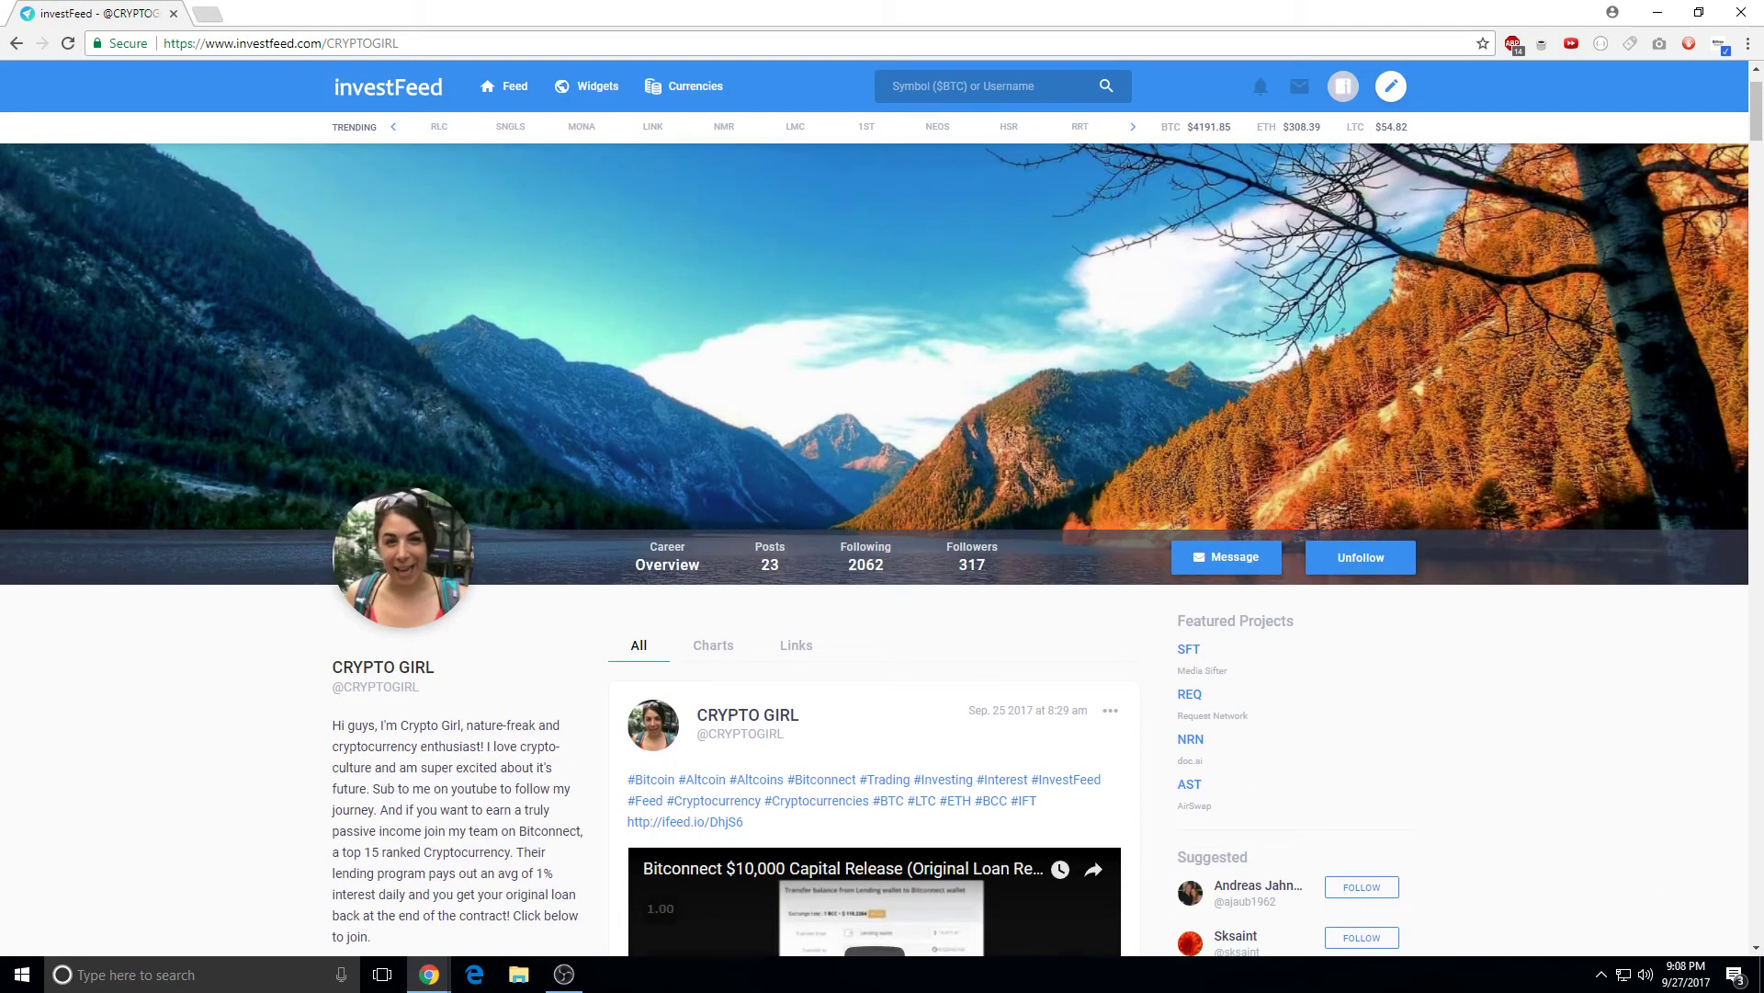
key(alt+Tab)
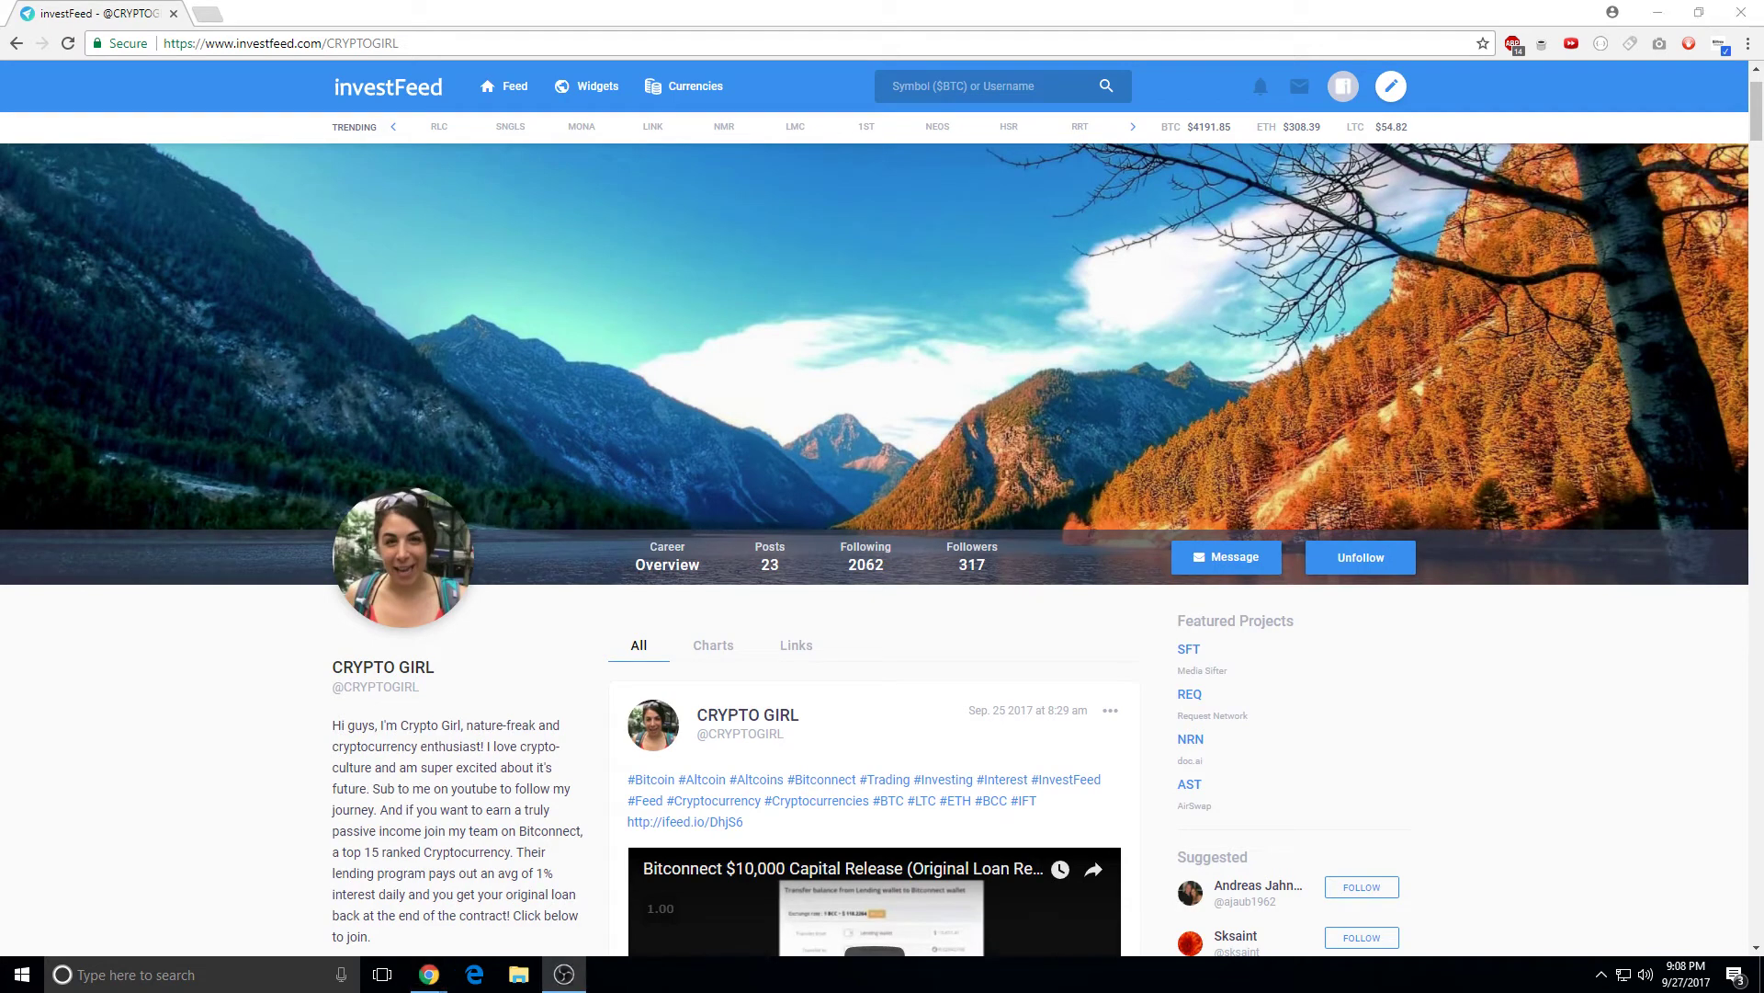